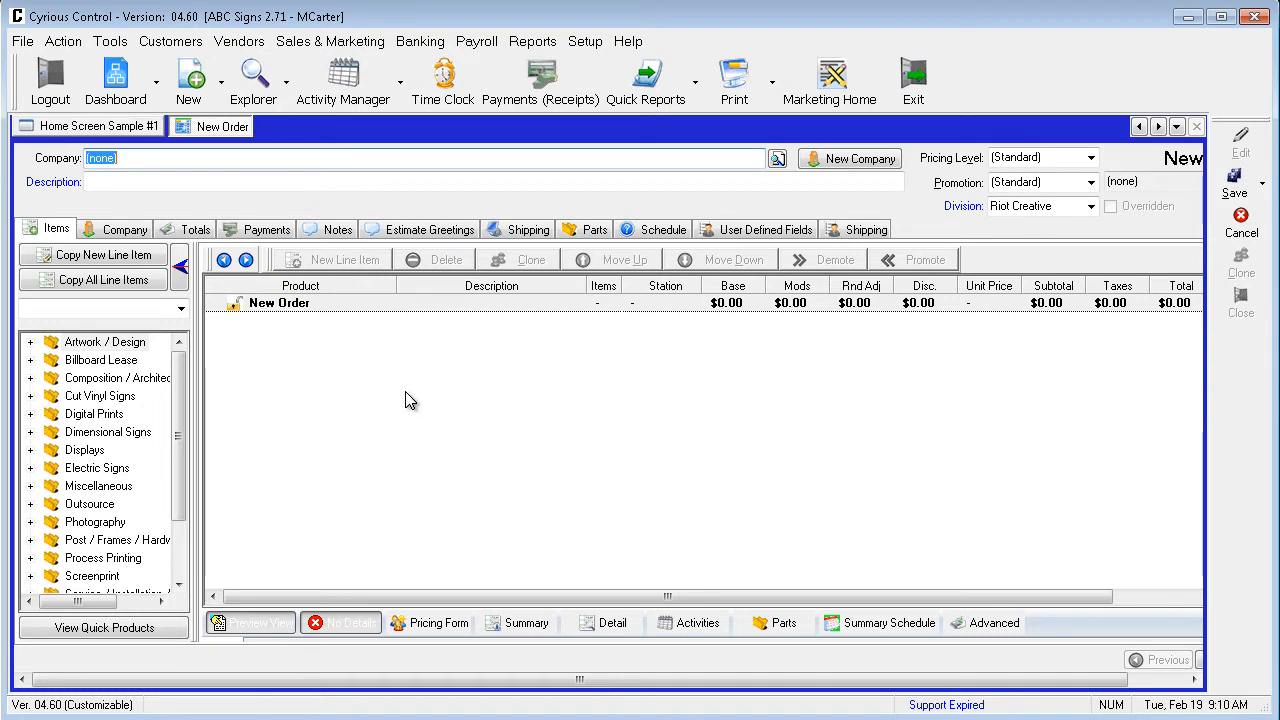
# Assign Subway as the company, make the entering user primary salesperson, and expand Billboard Lease
pyautogui.click(777, 158)
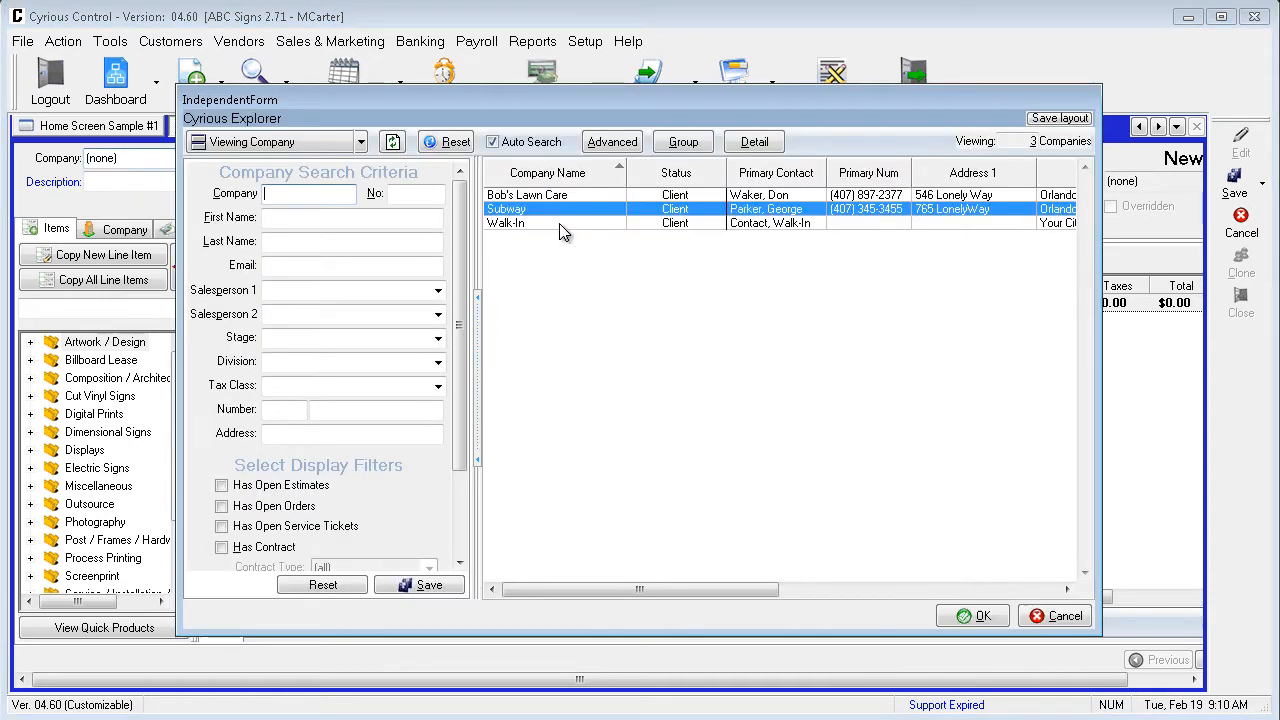
pyautogui.doubleClick(553, 212)
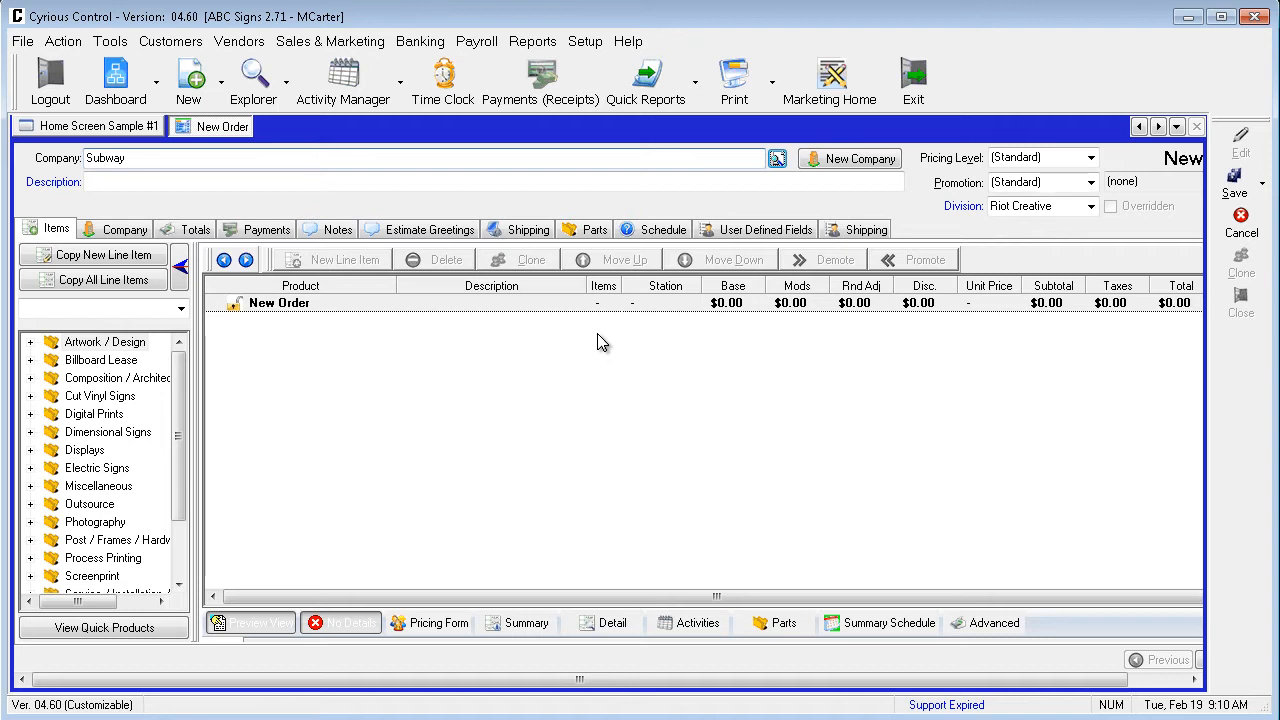
pyautogui.click(198, 229)
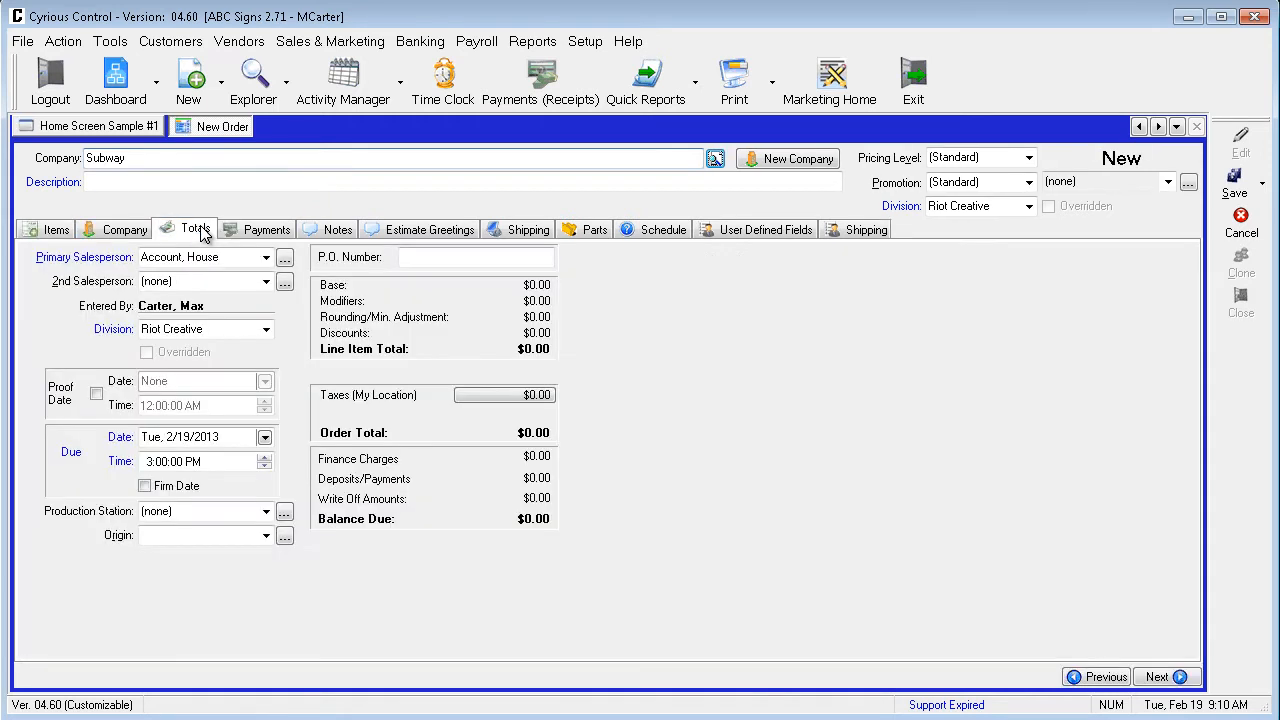
pyautogui.click(265, 257)
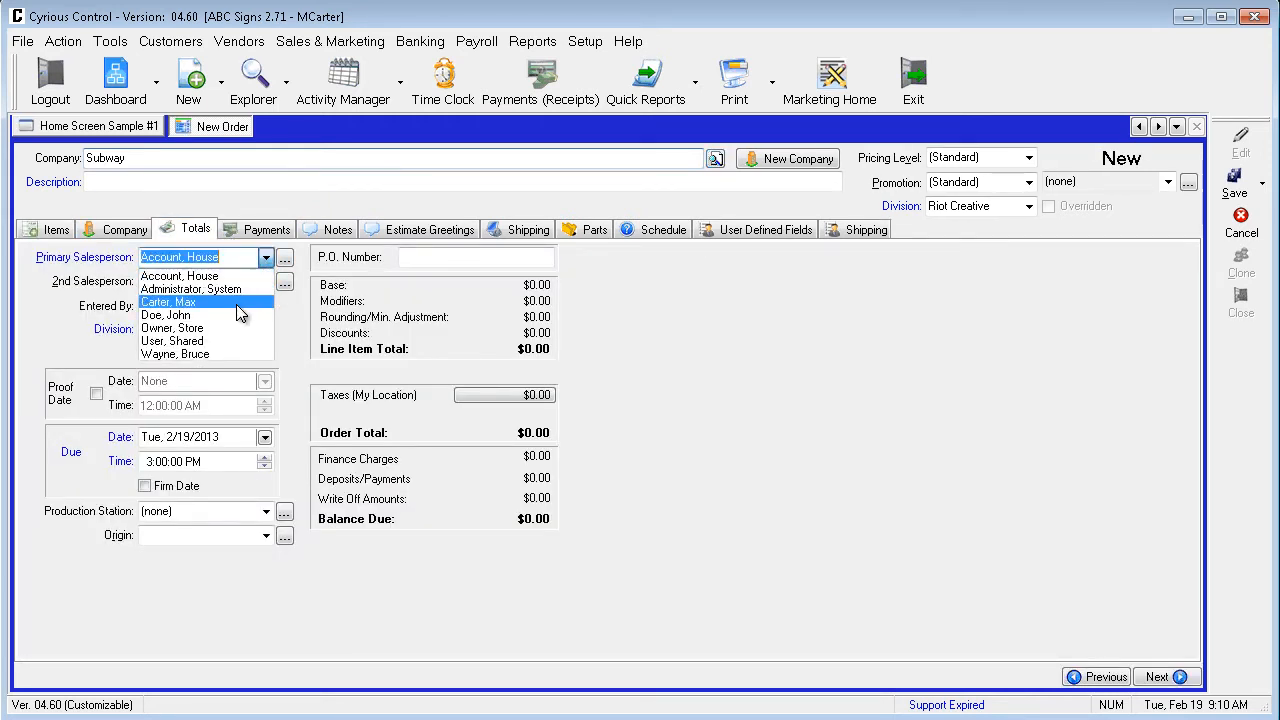
pyautogui.click(240, 300)
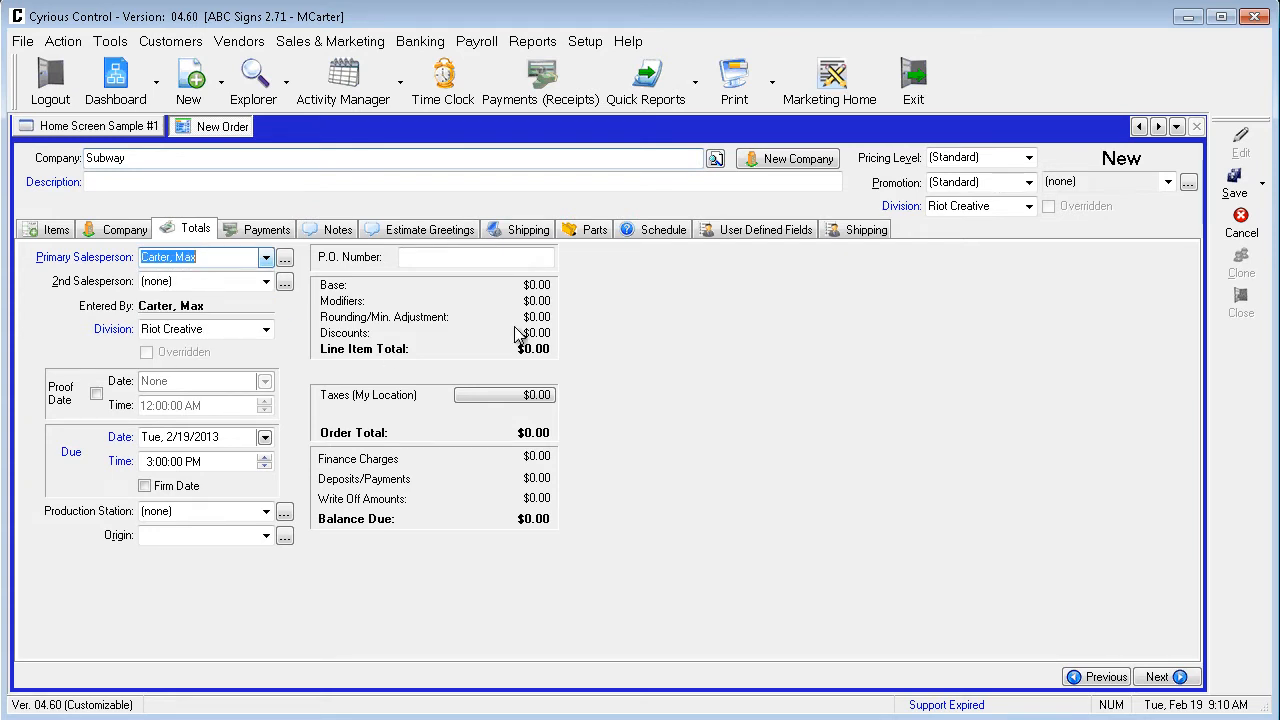
pyautogui.click(52, 229)
pyautogui.click(32, 361)
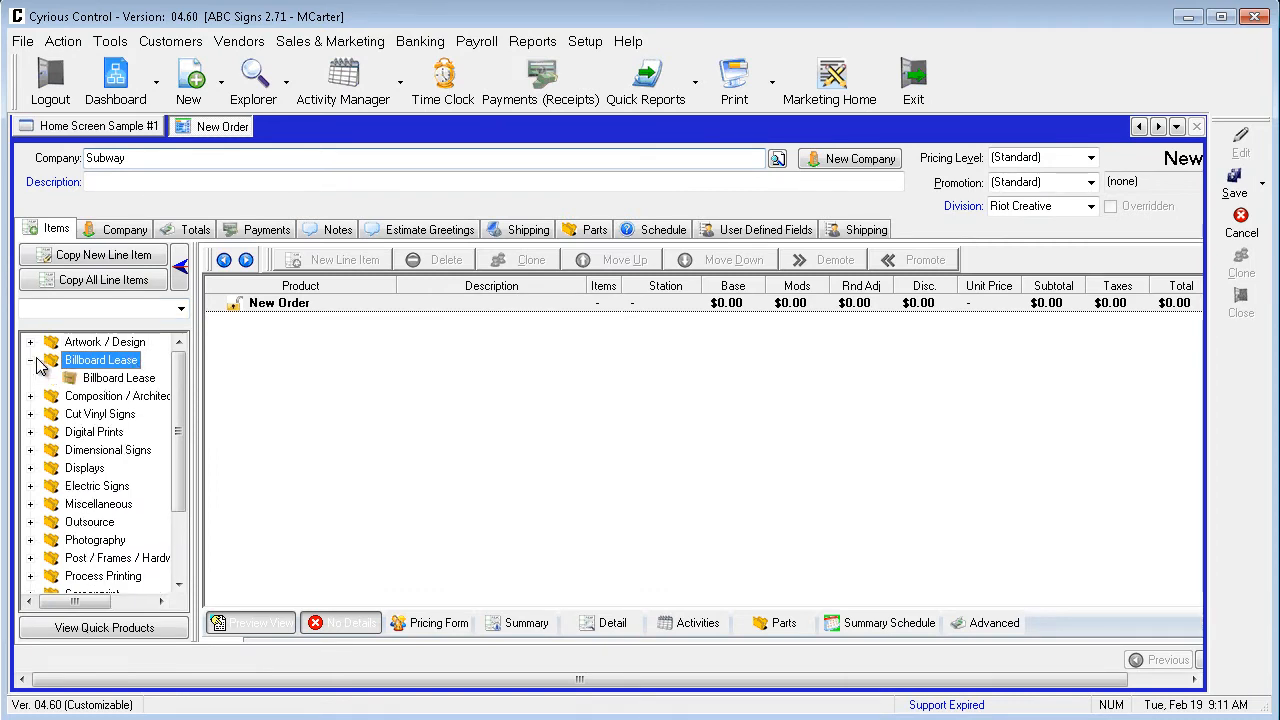
# Add a Billboard Lease line item and select billboard Sample Billboard Monthly
pyautogui.doubleClick(100, 380)
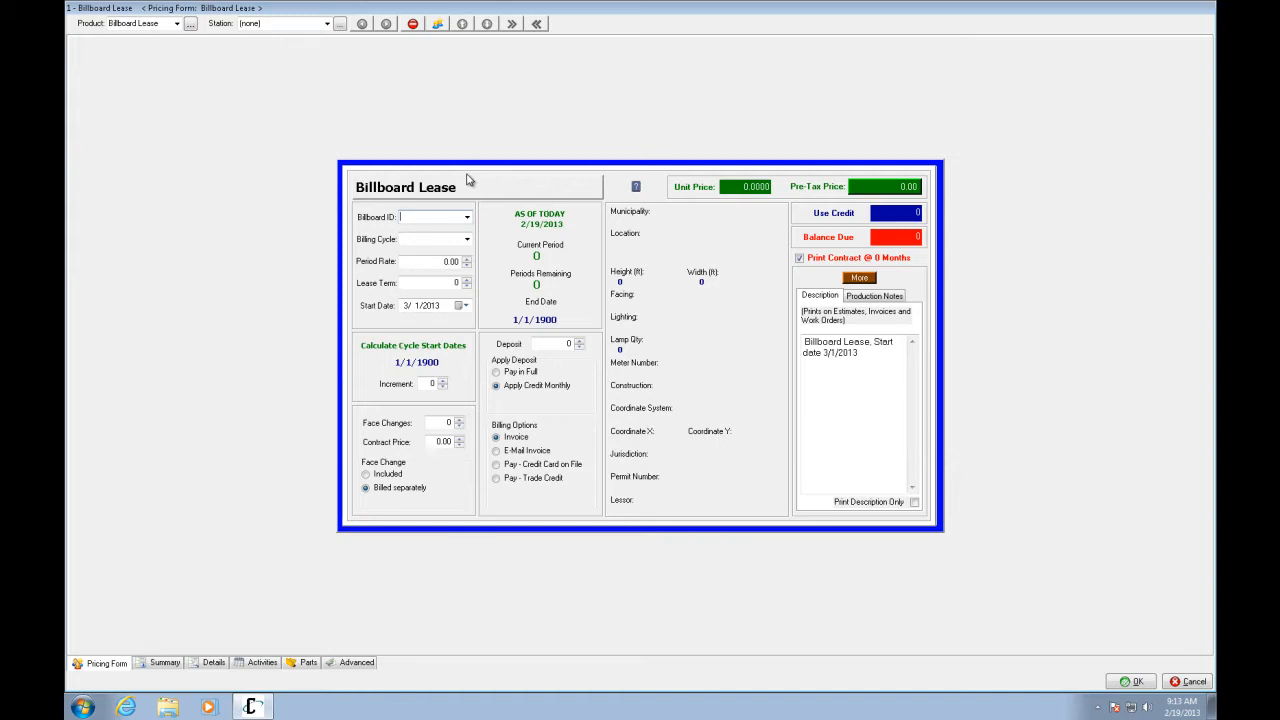
pyautogui.click(466, 217)
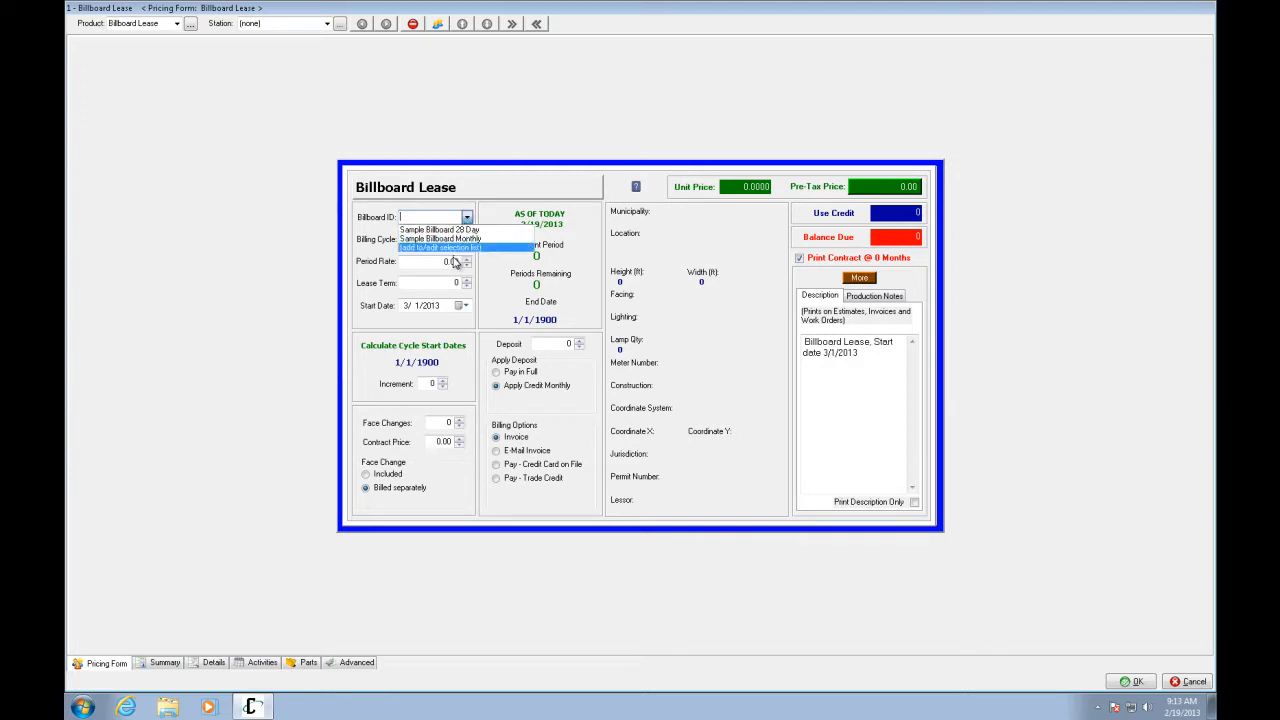
pyautogui.click(446, 240)
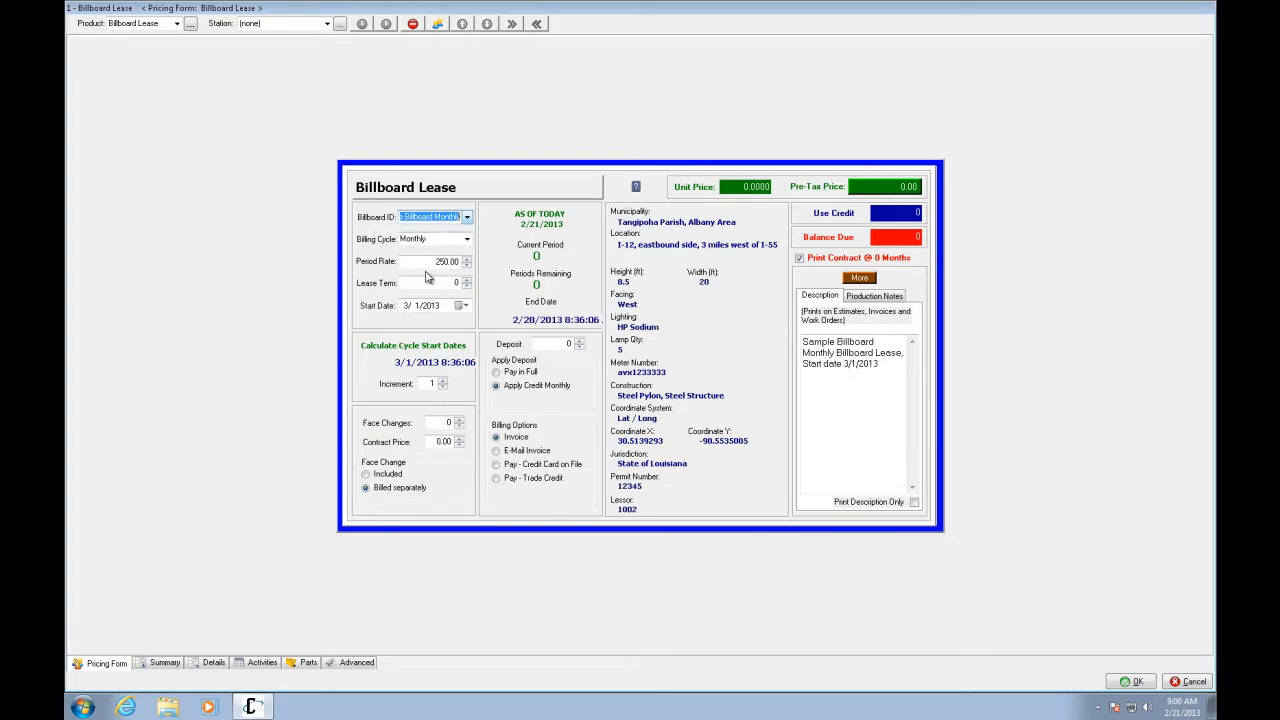
# Switch the lease Billing Cycle from Monthly to 28 Days
pyautogui.click(467, 240)
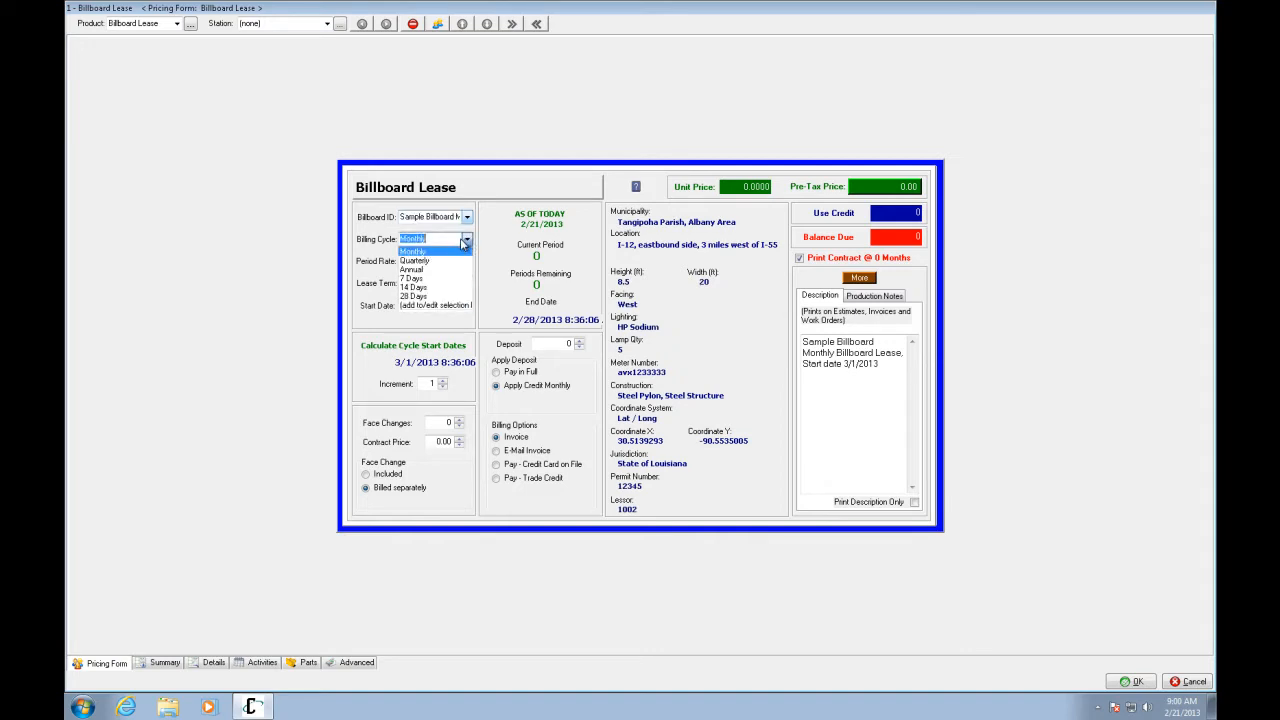
pyautogui.click(418, 297)
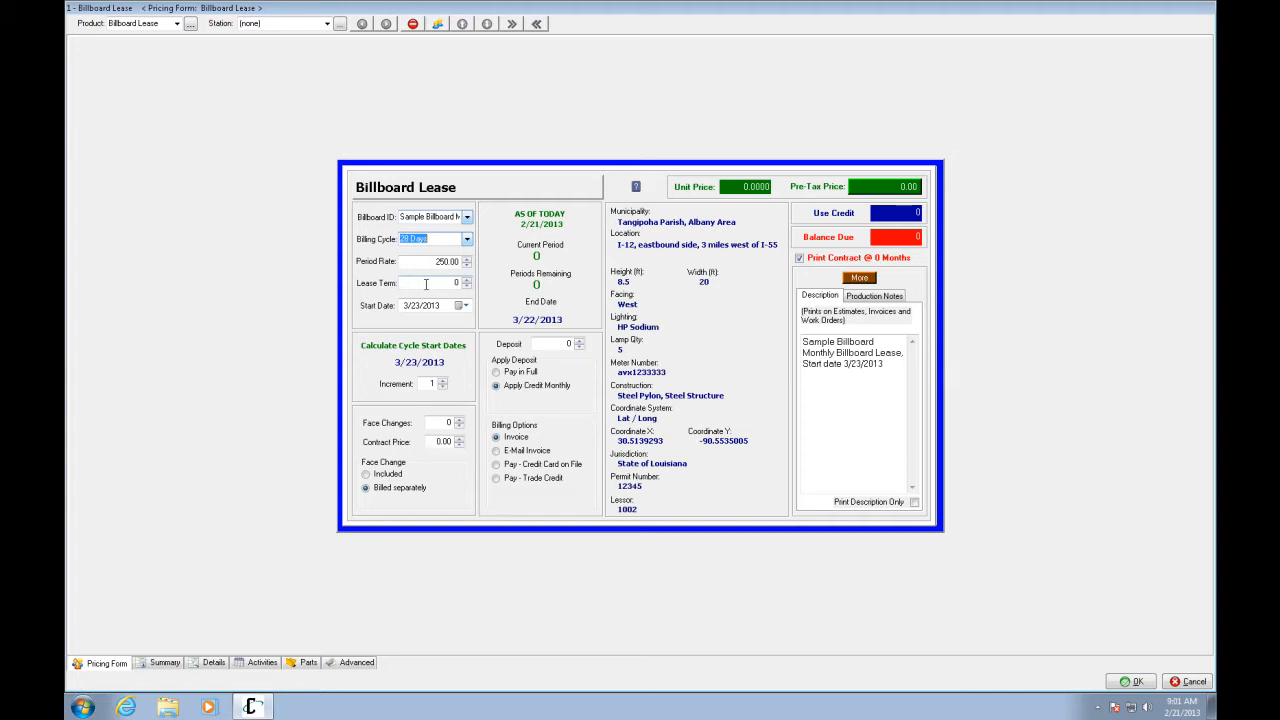
# Set the Lease Term to 13 periods, giving an end date of 3/21/2014
pyautogui.click(467, 281)
pyautogui.write('13')
pyautogui.click(464, 285)
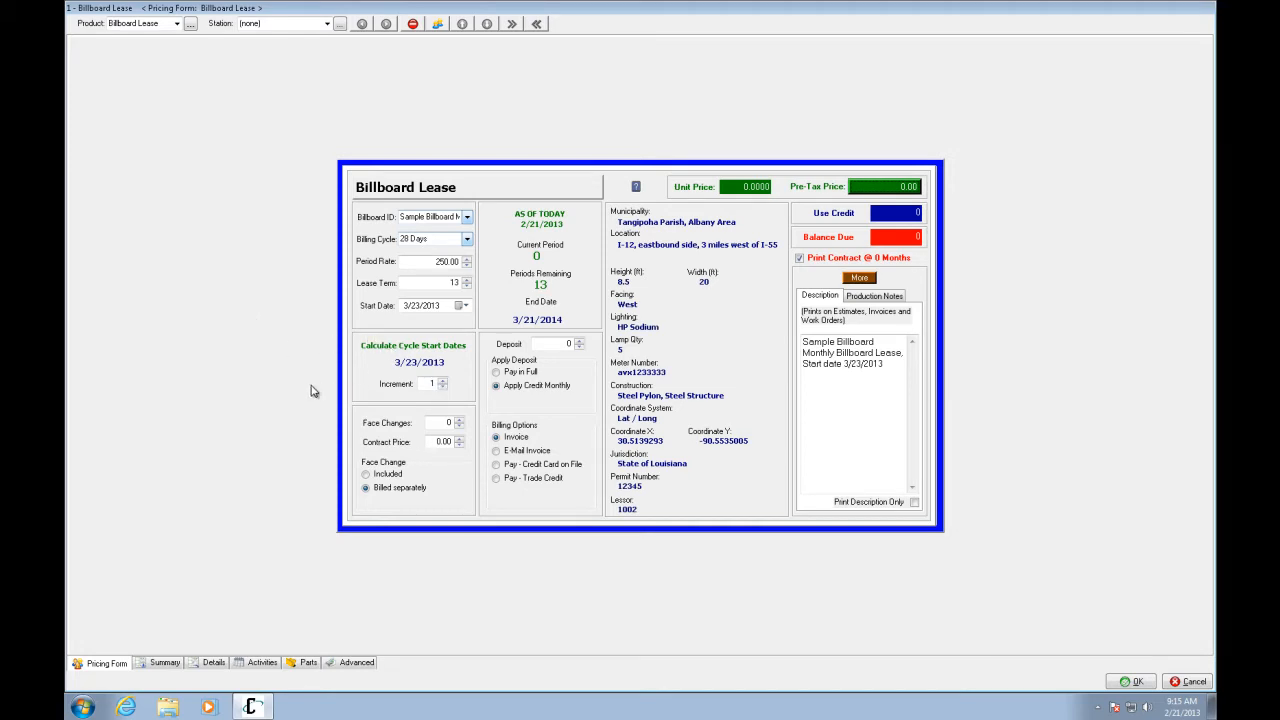
# Set the Cycle Start Dates increment to -1 so the lease starts 1/26/2013
pyautogui.click(432, 384)
pyautogui.press('Tab')
pyautogui.click(445, 388)
pyautogui.press('Tab')
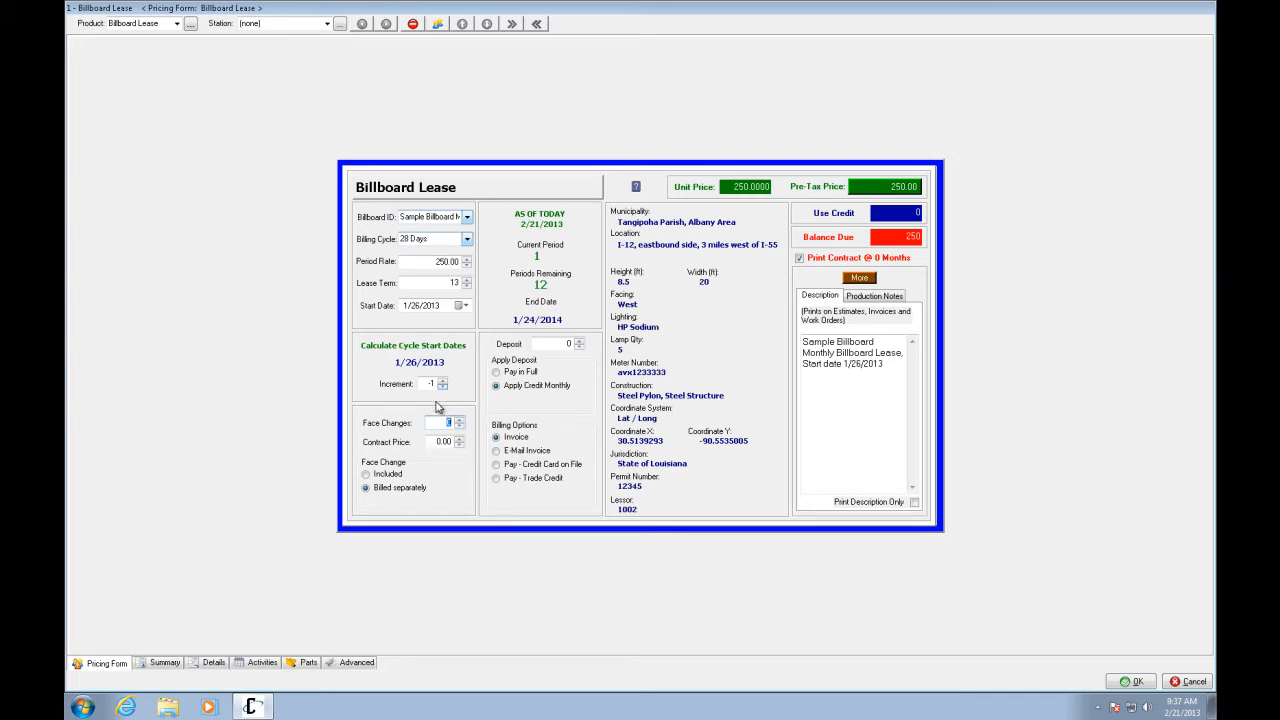
pyautogui.click(443, 382)
pyautogui.press('Tab')
pyautogui.click(443, 385)
pyautogui.write('-')
pyautogui.press('Tab')
# Raise the number of face changes and keep them billed separately from the lease price
pyautogui.click(461, 419)
pyautogui.click(429, 444)
pyautogui.click(366, 476)
pyautogui.click(431, 441)
pyautogui.click(366, 488)
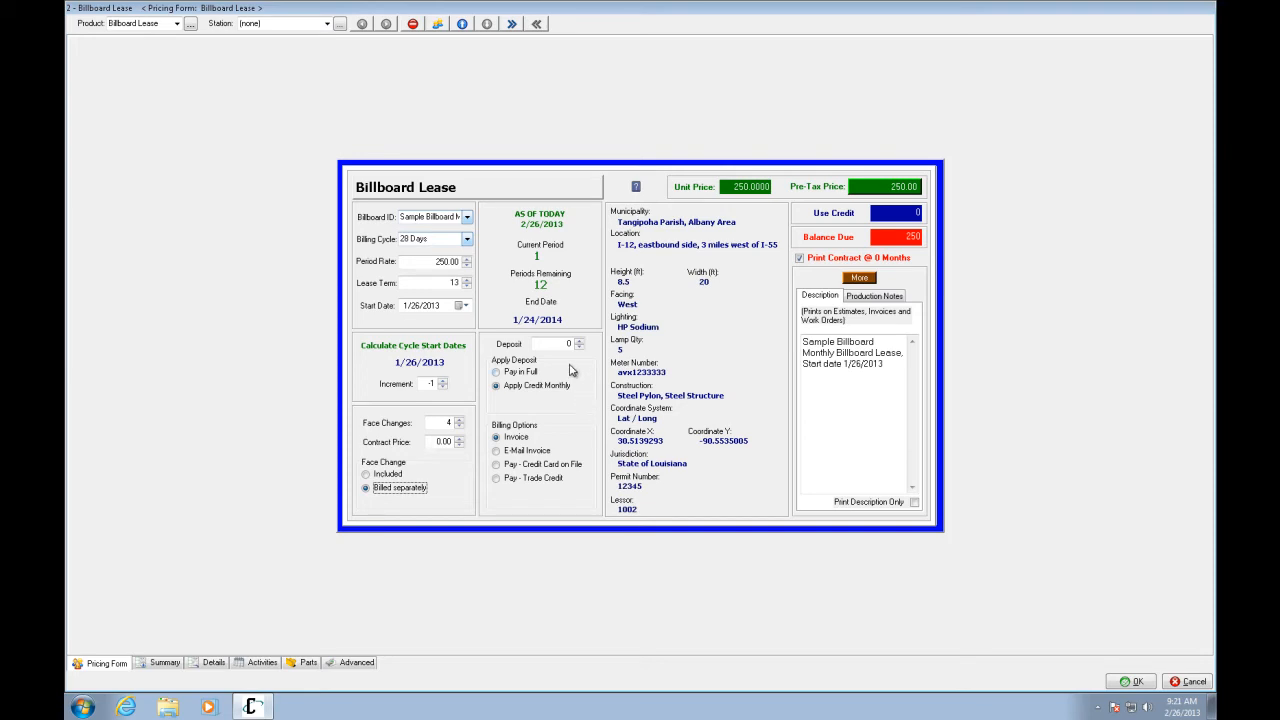
# Enter a deposit amount, try the Pay in Full option, and raise the cycle start increment
pyautogui.click(568, 343)
pyautogui.click(578, 344)
pyautogui.write('000')
pyautogui.click(496, 372)
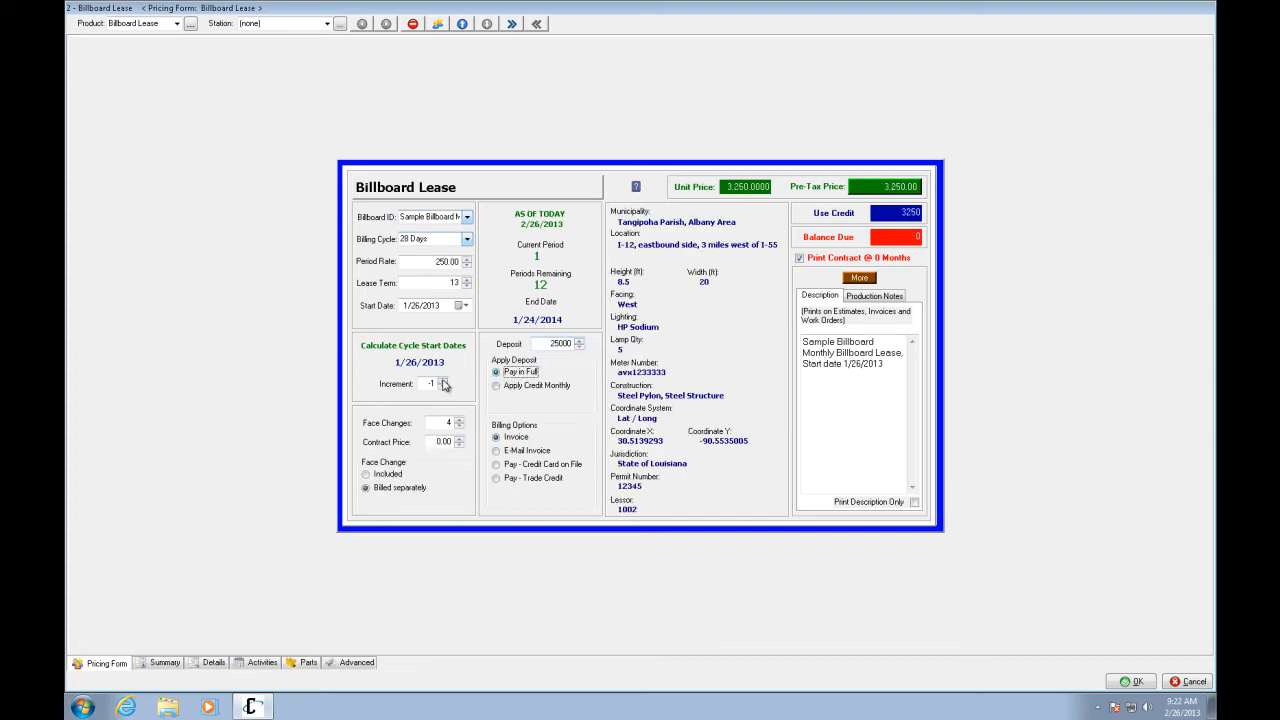
pyautogui.click(443, 381)
pyautogui.click(443, 381)
pyautogui.click(843, 490)
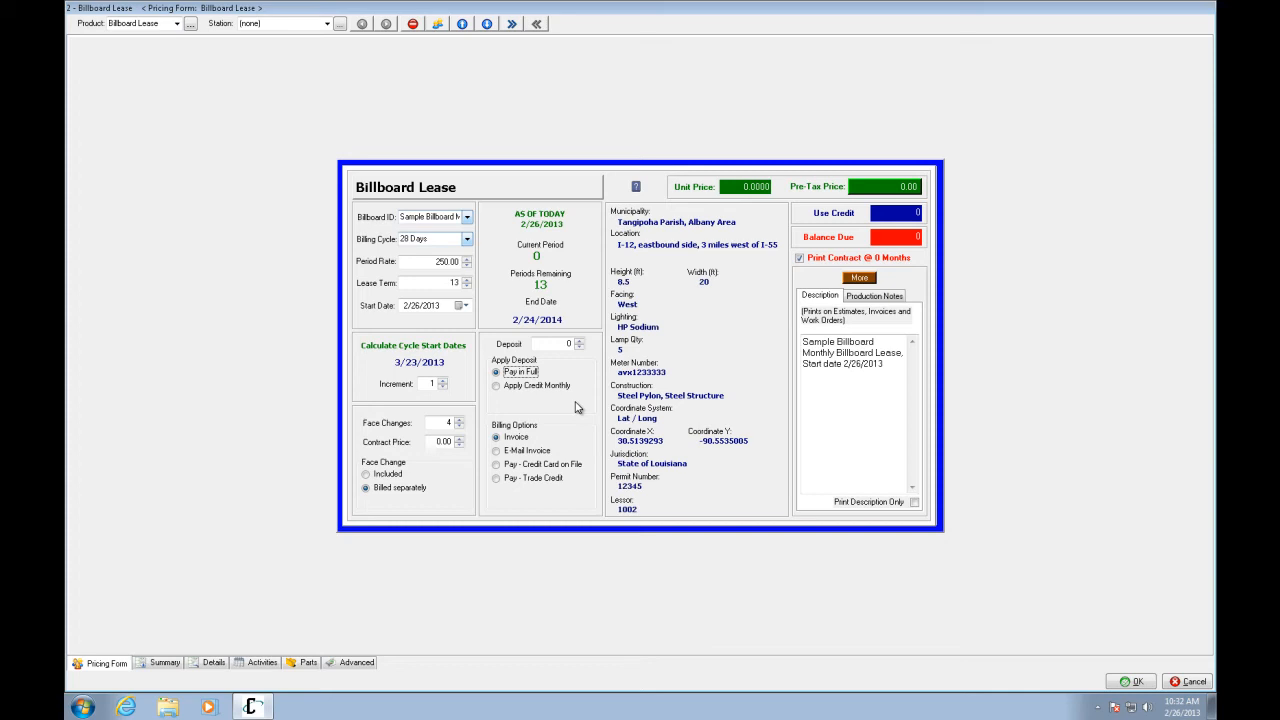
# Set the deposit to 250 and apply it as a monthly credit
pyautogui.click(577, 347)
pyautogui.write('250')
pyautogui.click(500, 389)
# Choose Pay - Credit Card on File billing and check the contract summary text
pyautogui.click(496, 465)
pyautogui.click(163, 664)
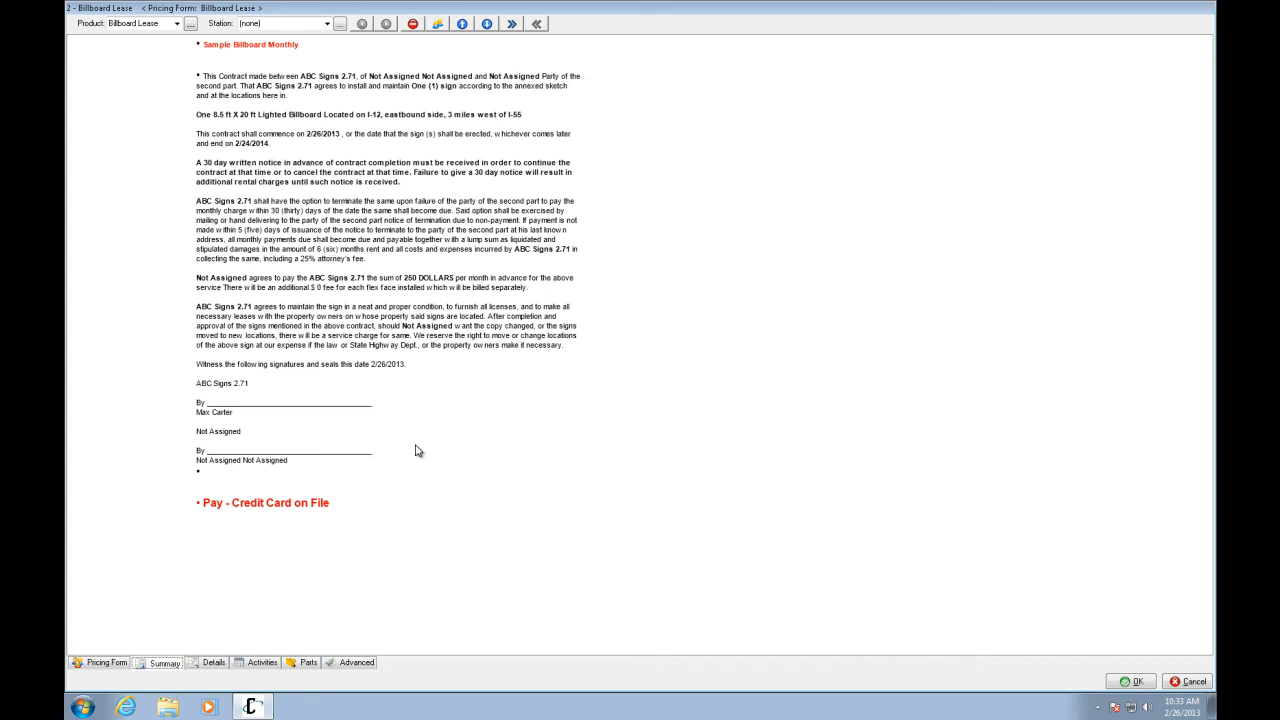
pyautogui.click(102, 664)
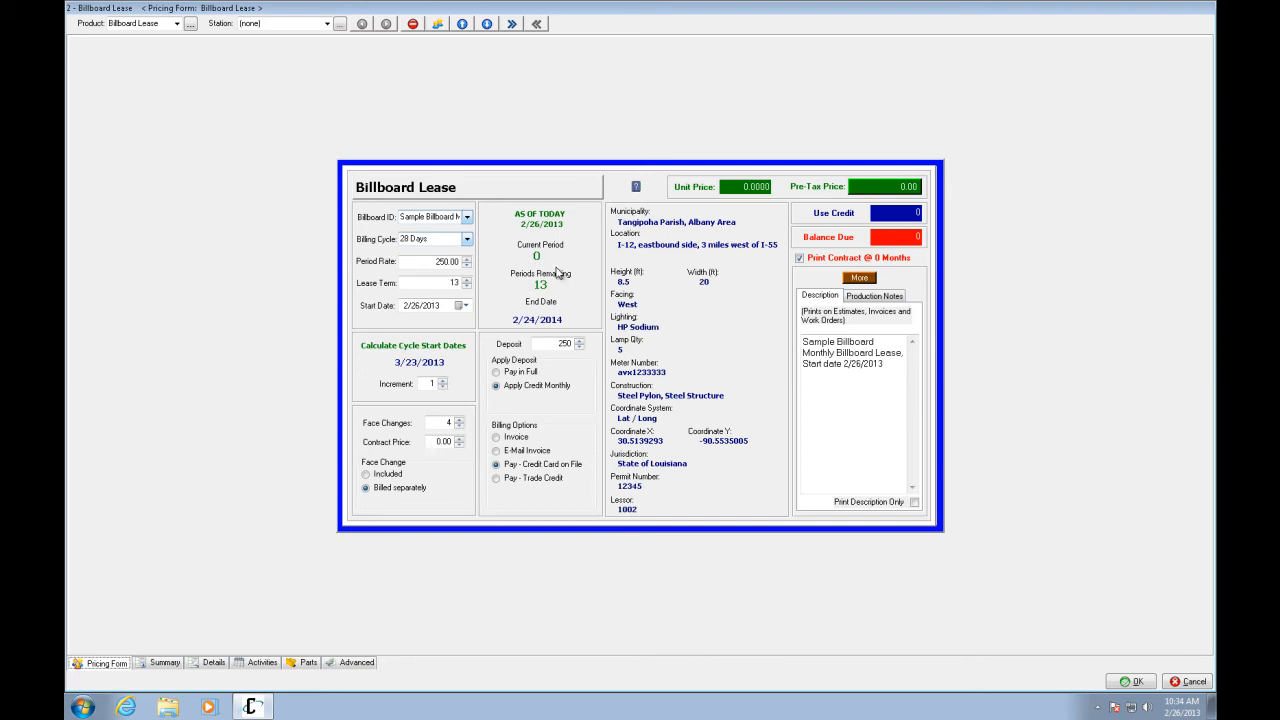
# Review the contract summary and accept the pricing to add the Sample Billboard Monthly line item
pyautogui.click(162, 666)
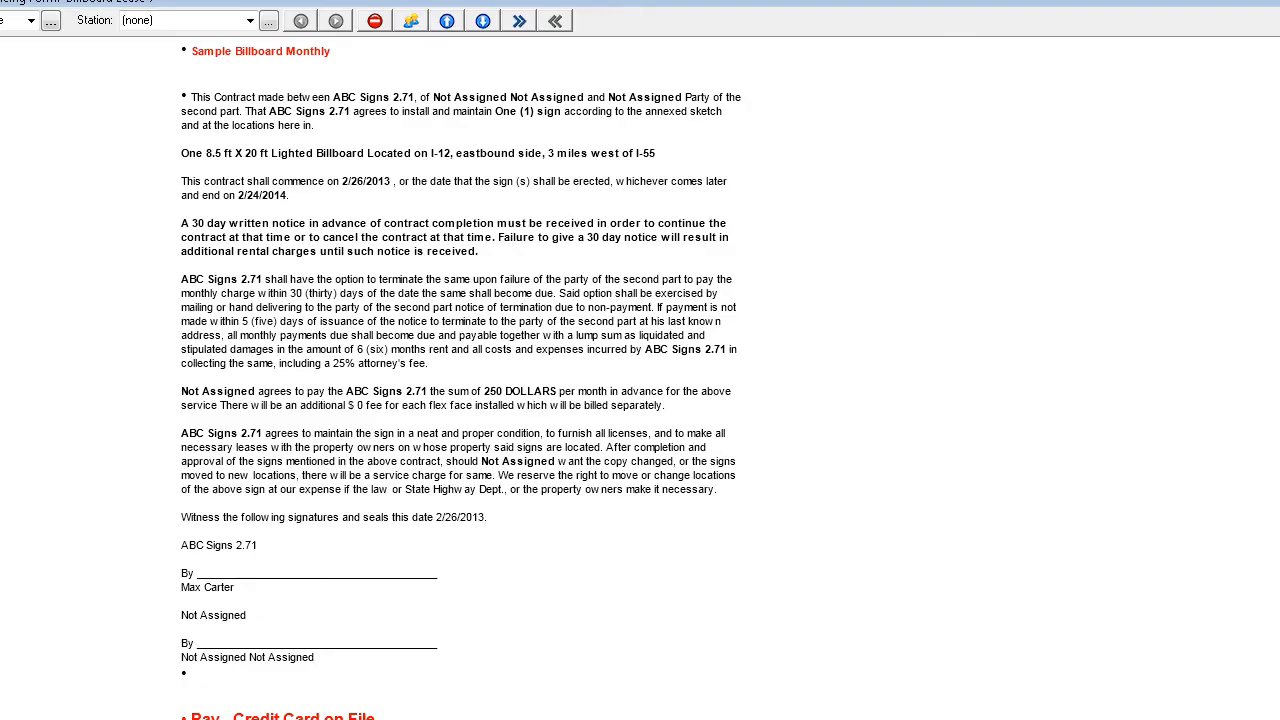
pyautogui.press('Return')
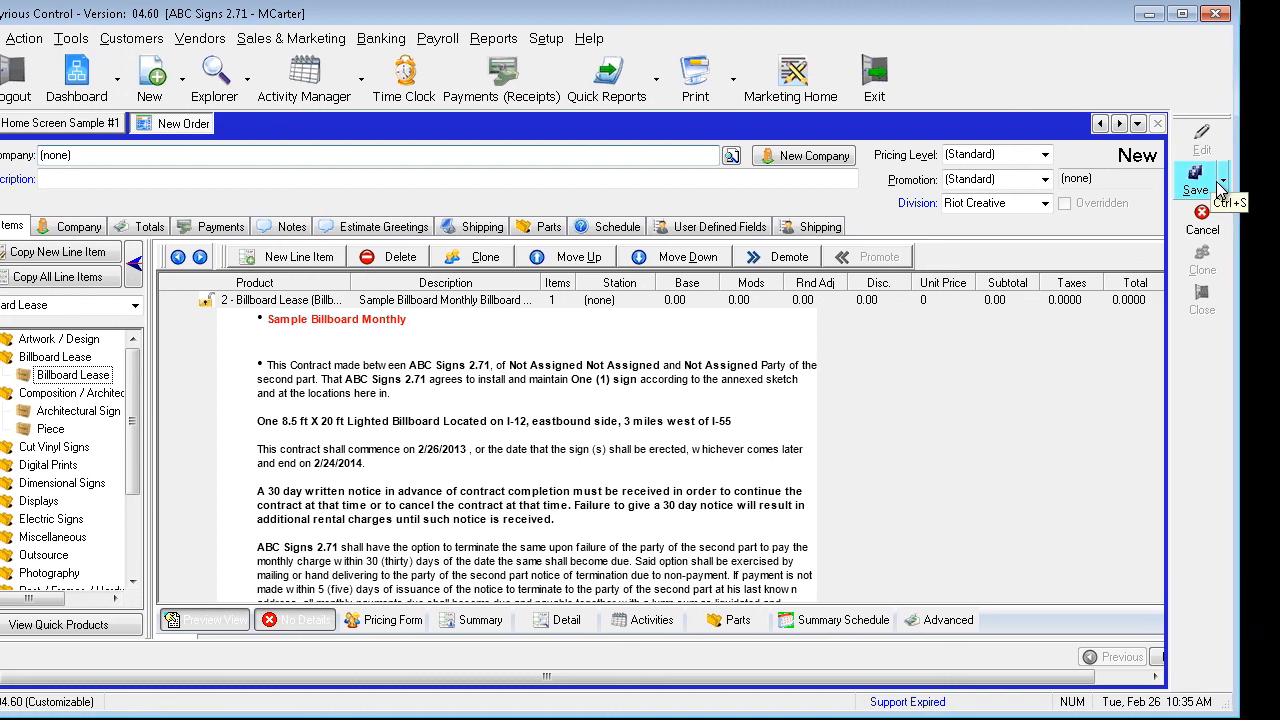
# Save the order as Recurring Order #1, dismissing the saved-with-warnings message
pyautogui.click(1065, 184)
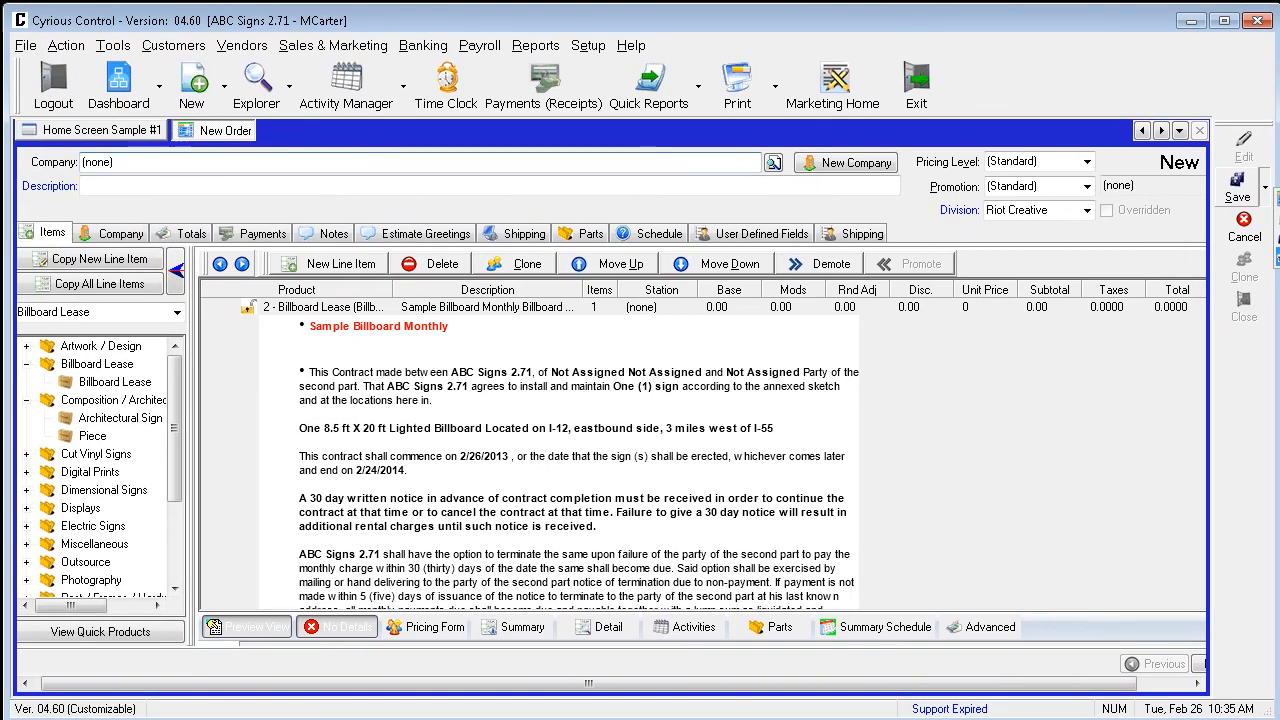
pyautogui.click(1200, 252)
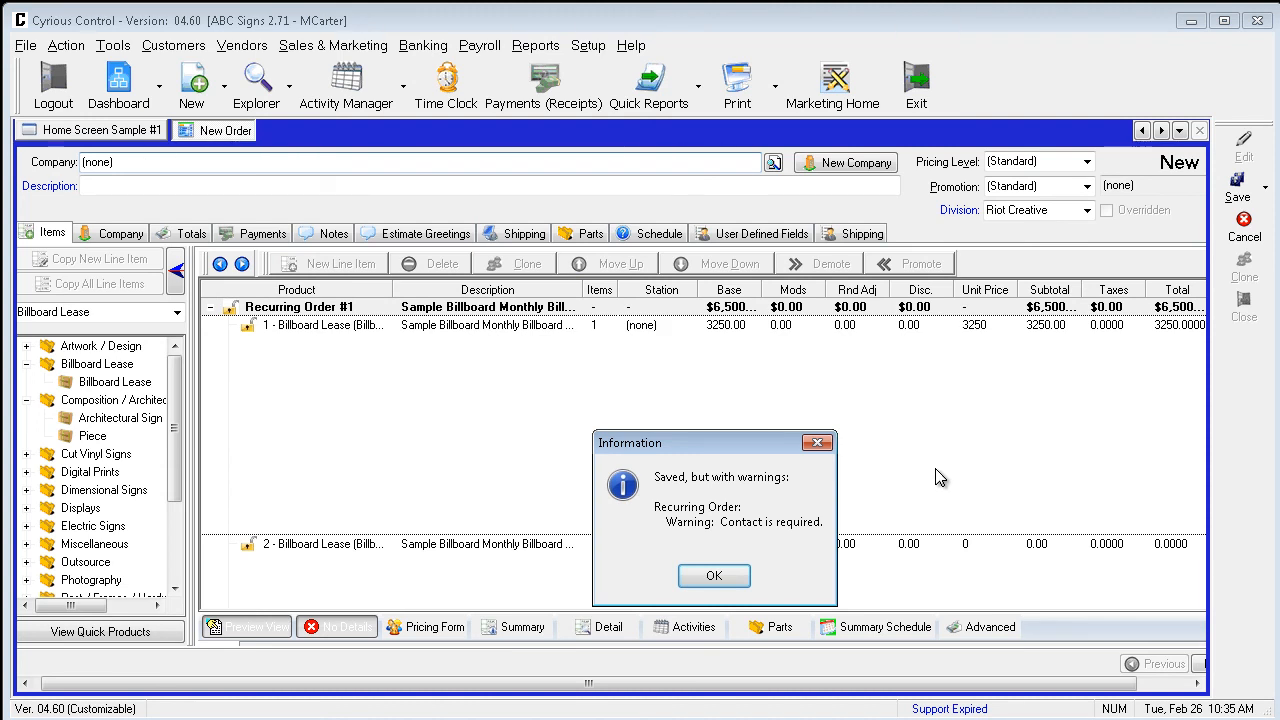
pyautogui.click(714, 576)
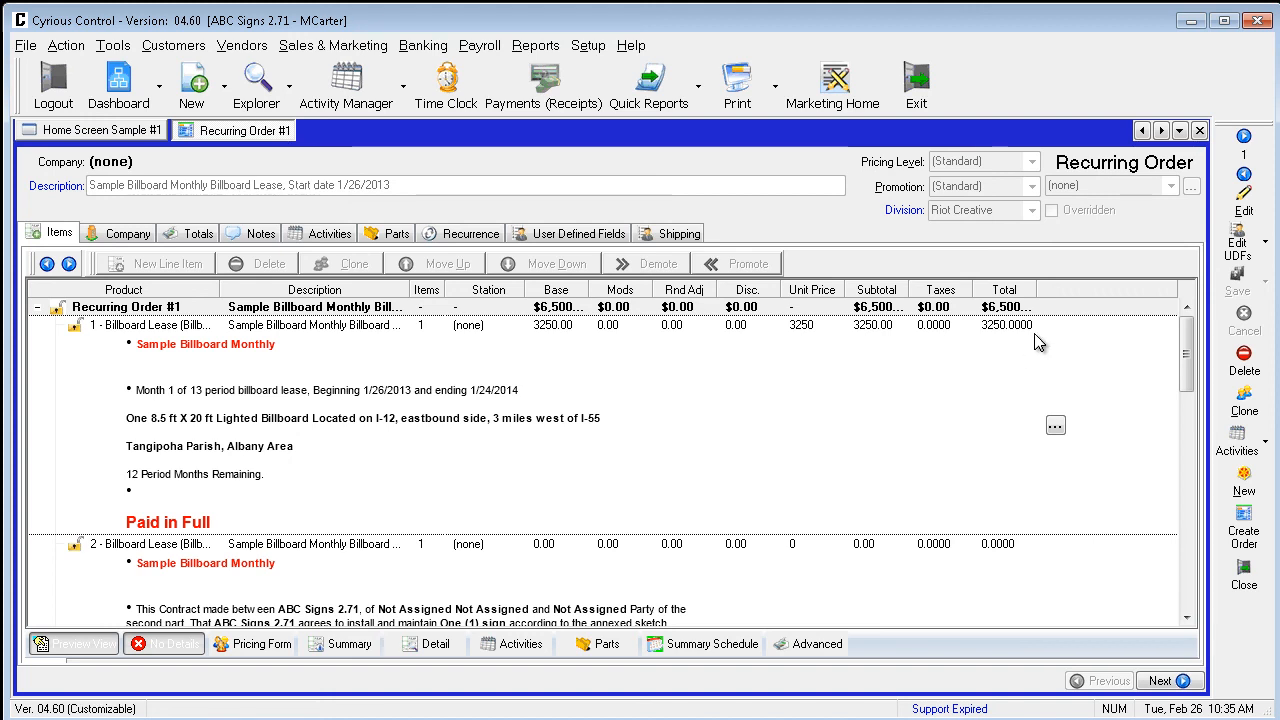
# Turn on a recurring start date for Recurring Order #1, choose the 28 Day Lease frequency, and save despite warnings
pyautogui.click(1243, 200)
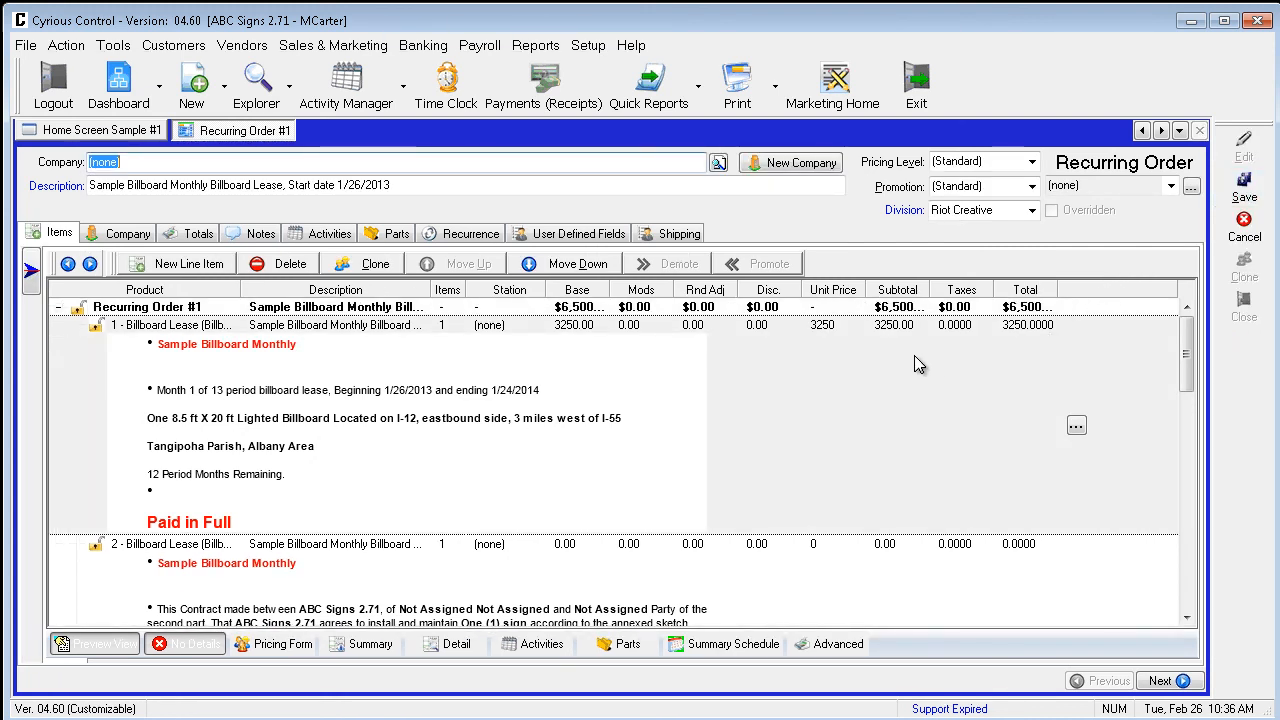
pyautogui.click(458, 238)
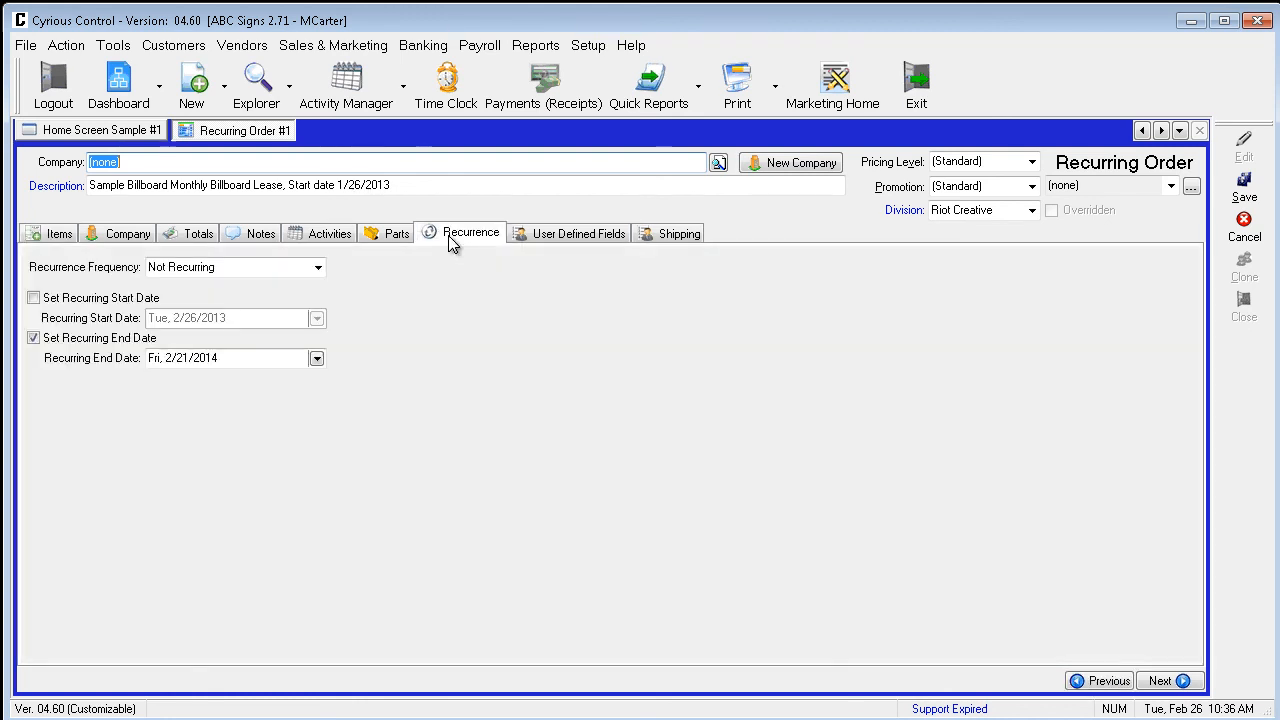
pyautogui.click(33, 298)
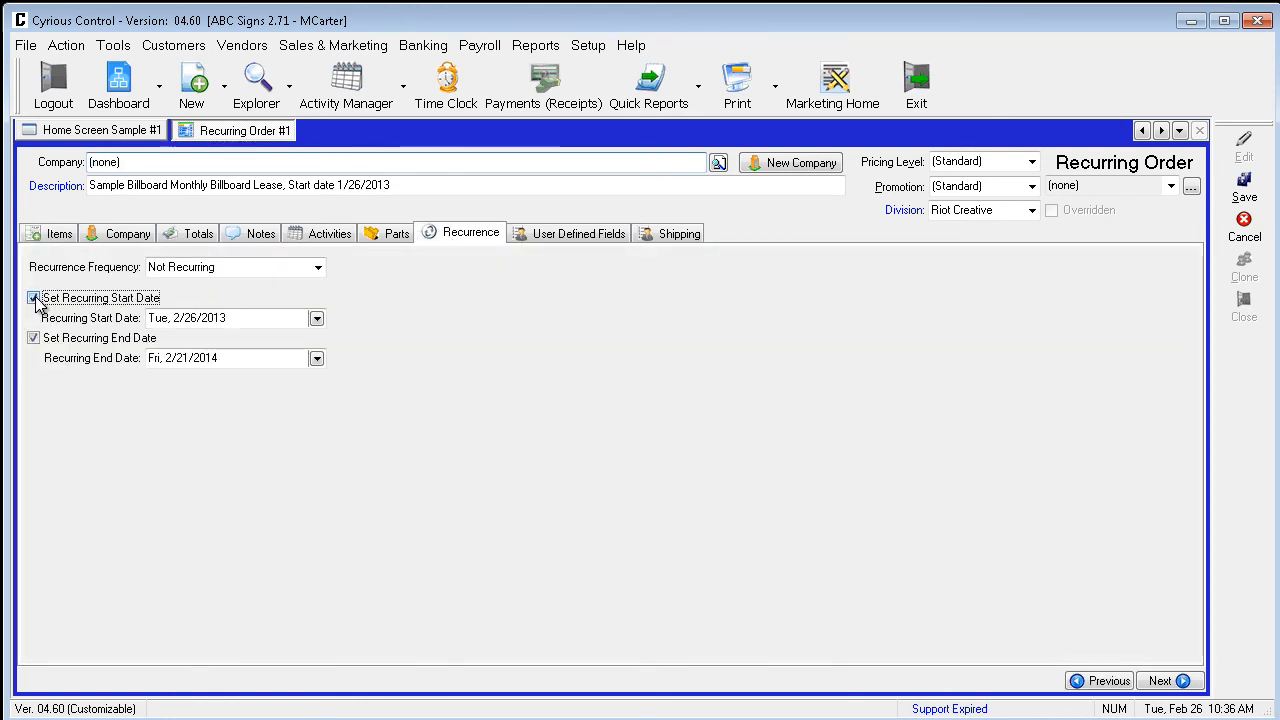
pyautogui.click(305, 267)
pyautogui.click(317, 268)
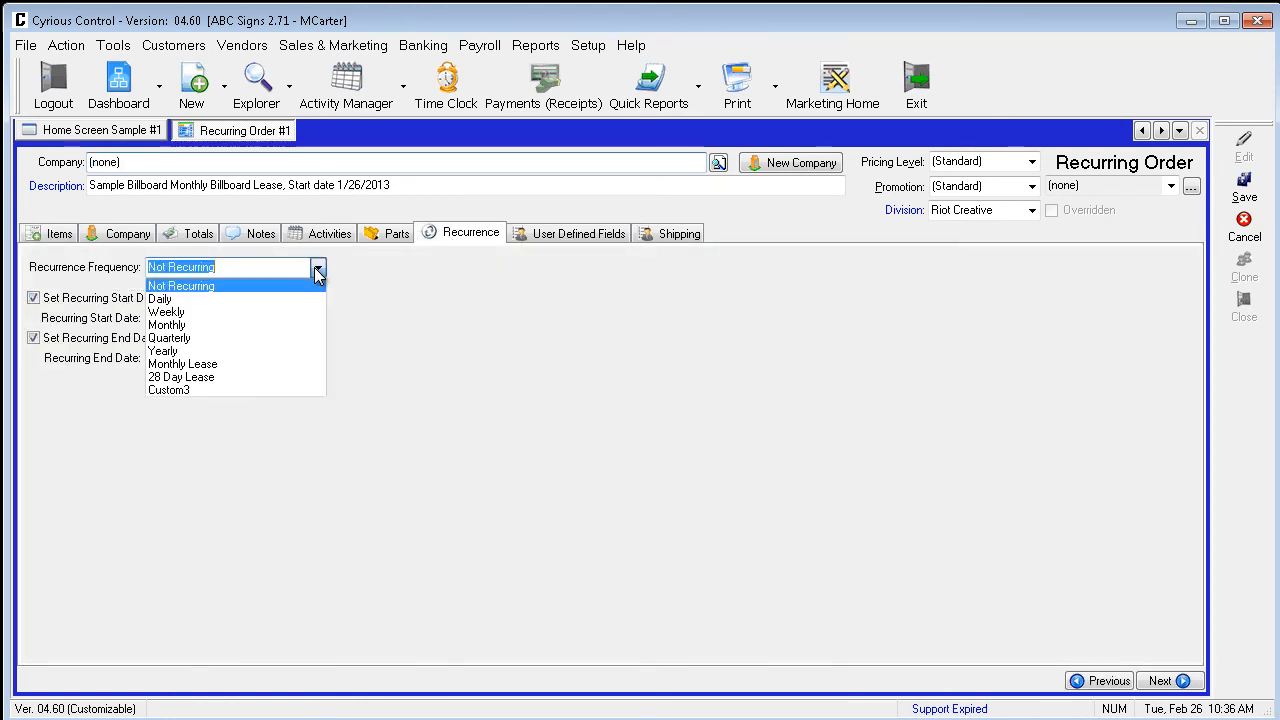
pyautogui.click(216, 377)
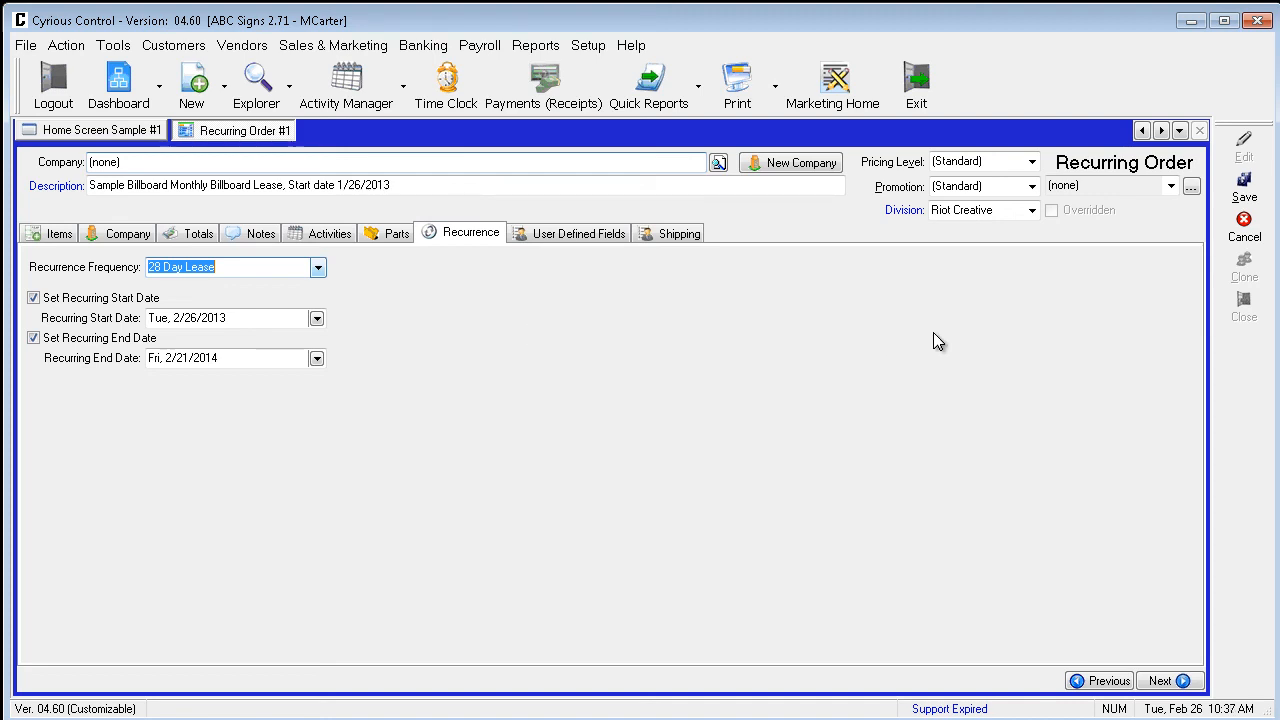
pyautogui.click(1244, 188)
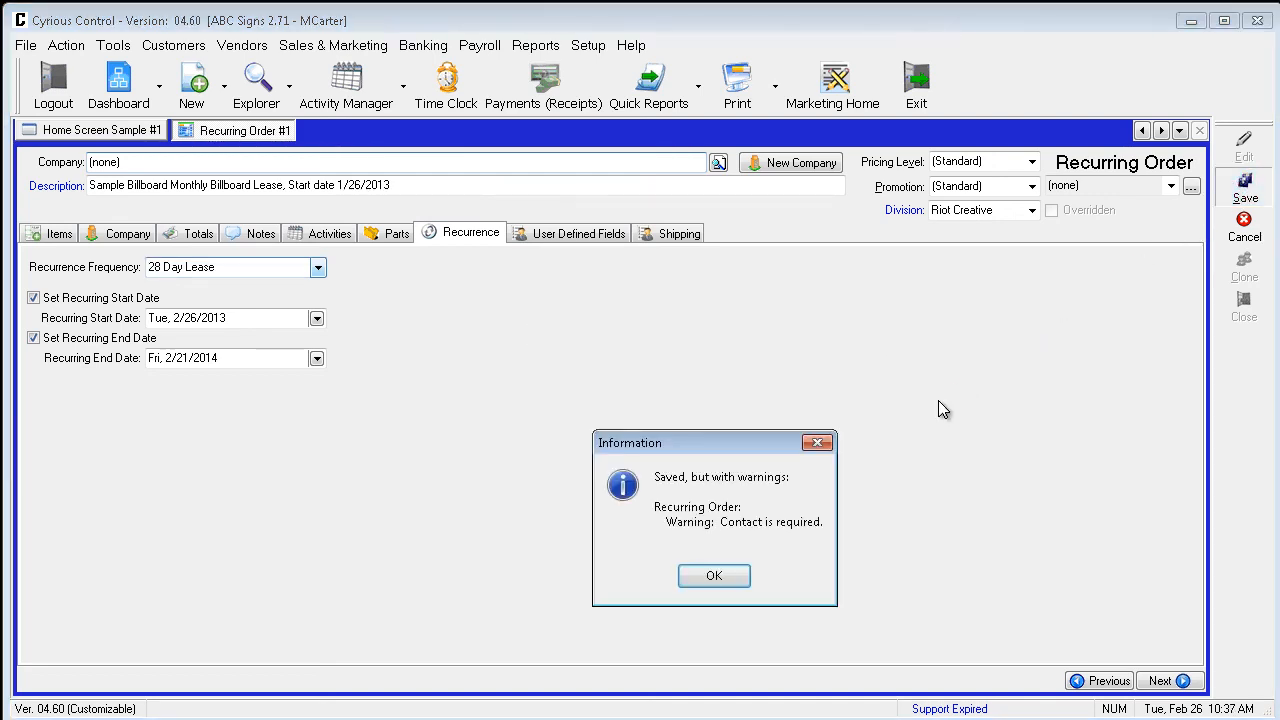
pyautogui.click(735, 575)
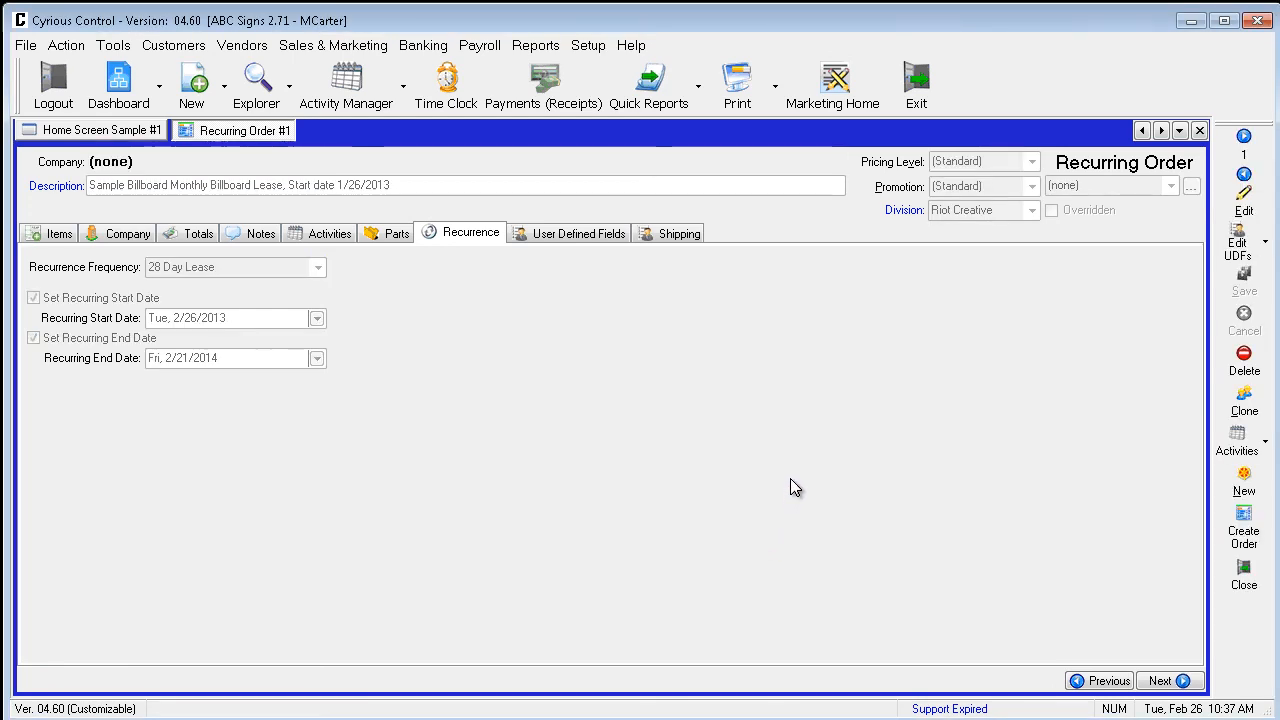